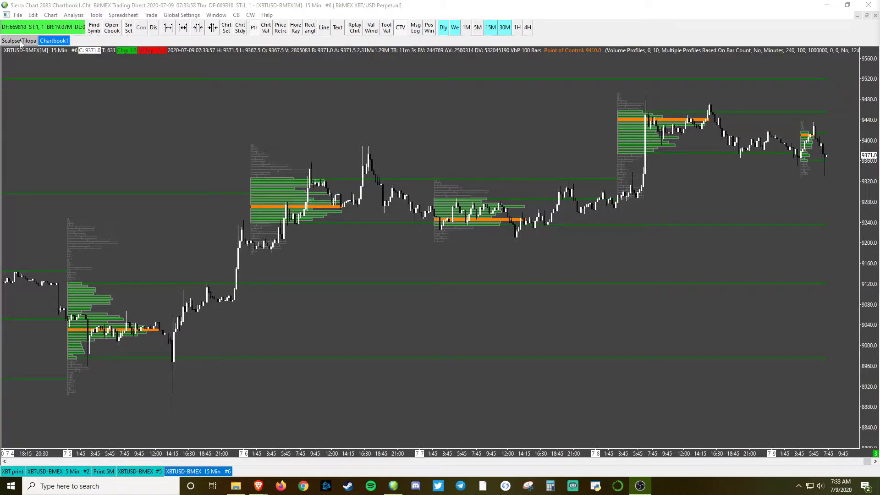
Open a new intraday chart of XBTUSD-BMEX and switch it to 15-minute bars
{"action": "left_click", "coordinate": [18, 16]}
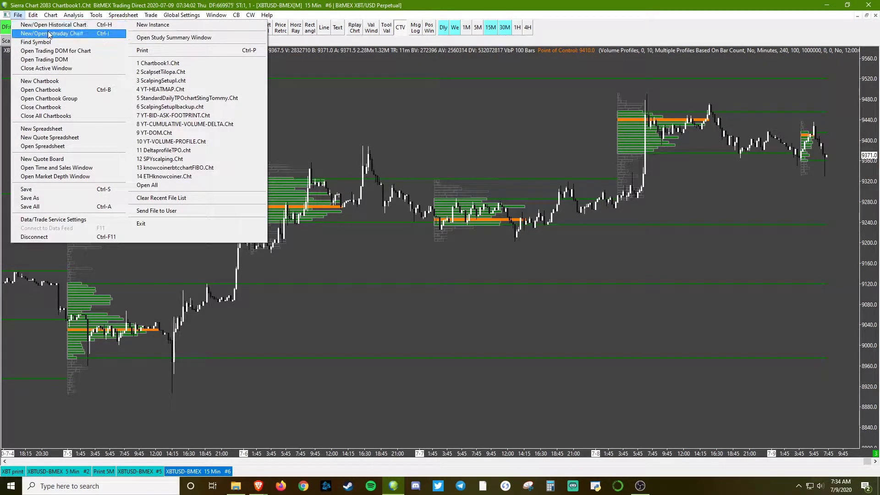
{"action": "left_click", "coordinate": [46, 25]}
{"action": "double_click", "coordinate": [317, 185]}
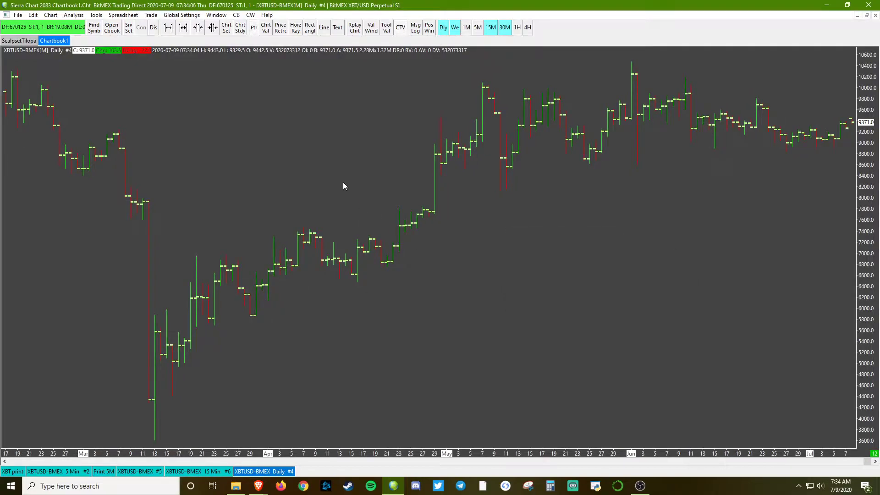
{"action": "left_click", "coordinate": [490, 27]}
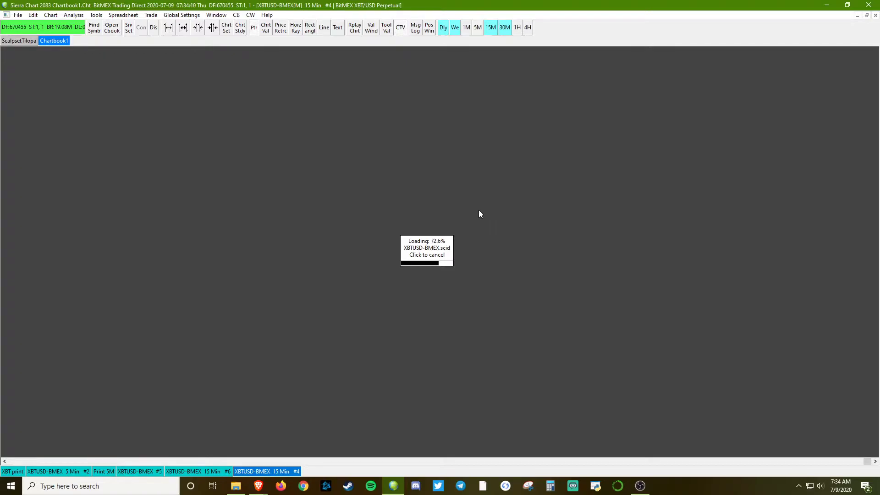
Set the chart's graph draw type to Candlestick Bars in Chart Settings
{"action": "key", "text": "F5"}
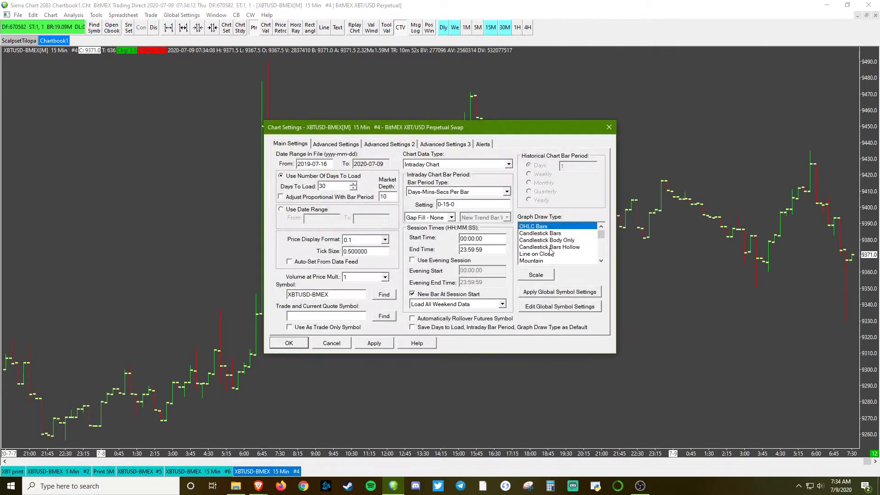
{"action": "left_click", "coordinate": [540, 233]}
{"action": "left_click", "coordinate": [381, 345]}
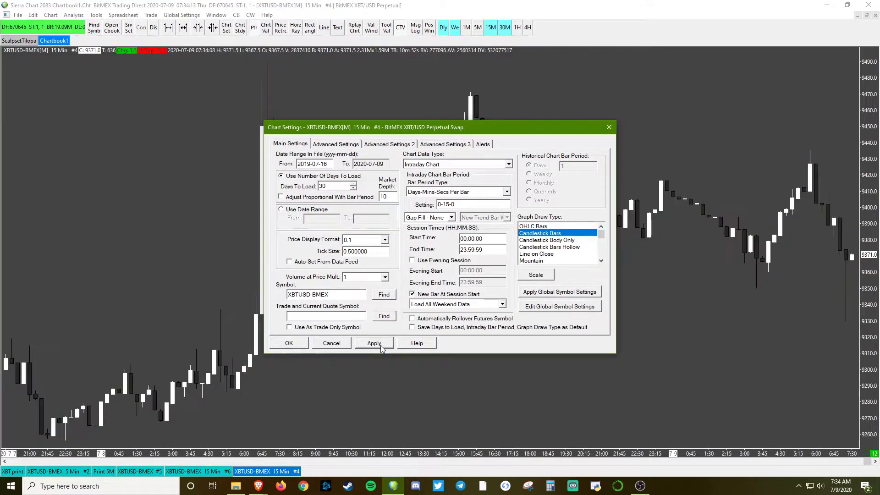
{"action": "left_click", "coordinate": [291, 345]}
Widen the price range, compress the bars for more history, and recentre the price action
{"action": "left_click_drag", "start_coordinate": [872, 337], "coordinate": [867, 399]}
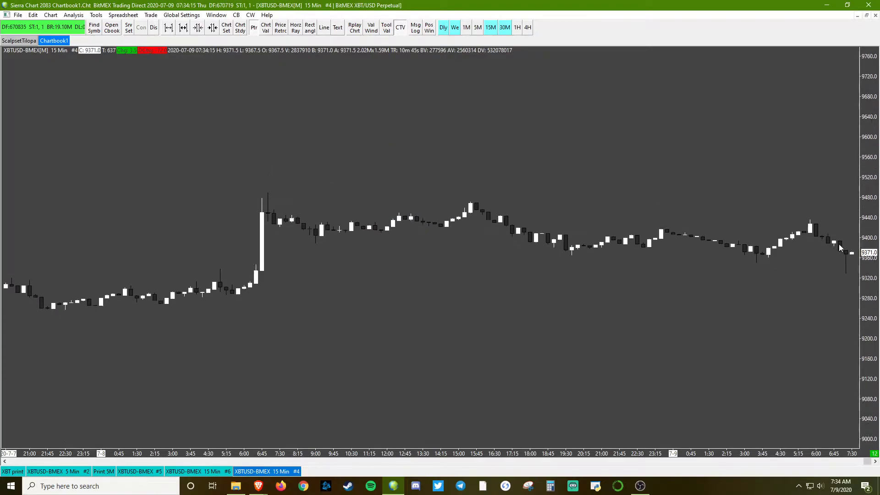
{"action": "left_click_drag", "start_coordinate": [431, 453], "coordinate": [529, 449]}
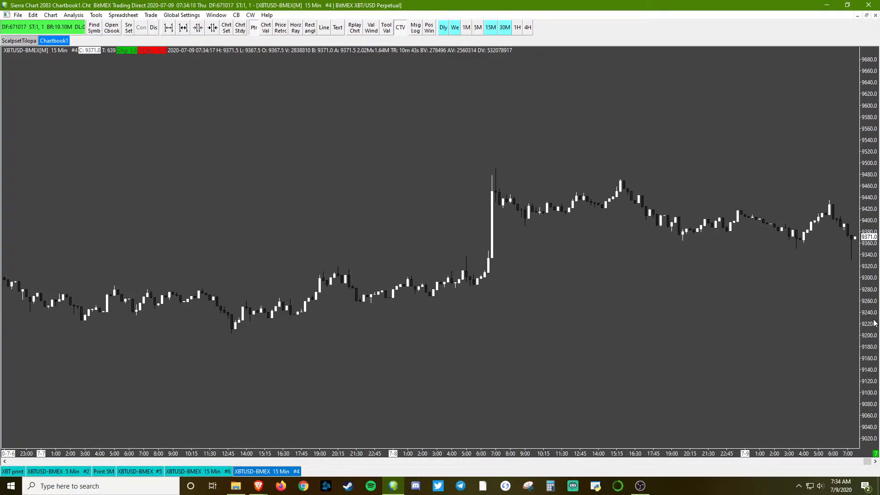
{"action": "left_click_drag", "start_coordinate": [873, 323], "coordinate": [776, 306]}
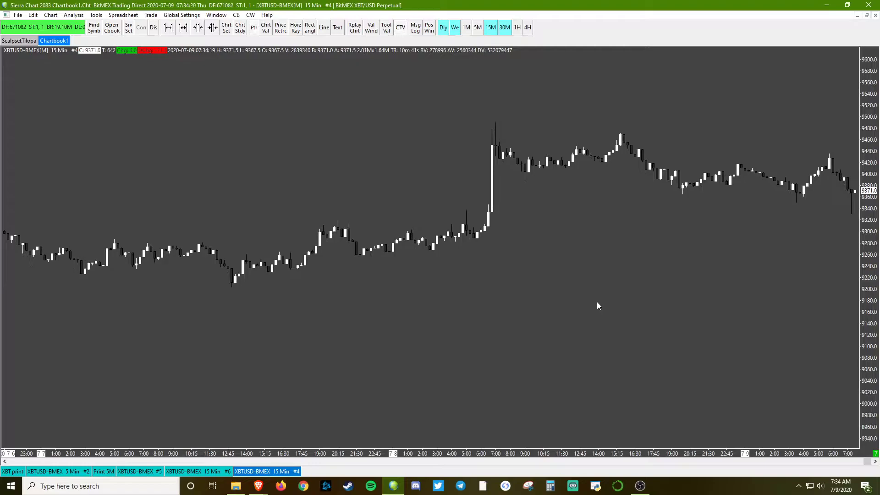
Add the Volume By Price study from Chart Studies, filtering the available list with 'vol'
{"action": "key", "text": "F6"}
{"action": "type", "text": "vol"}
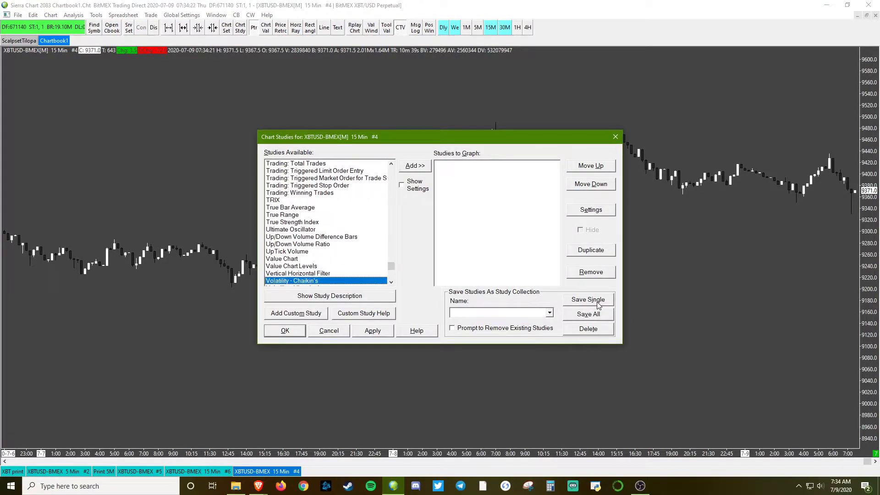
{"action": "scroll", "coordinate": [289, 271], "scroll_direction": "down", "scroll_amount": 4}
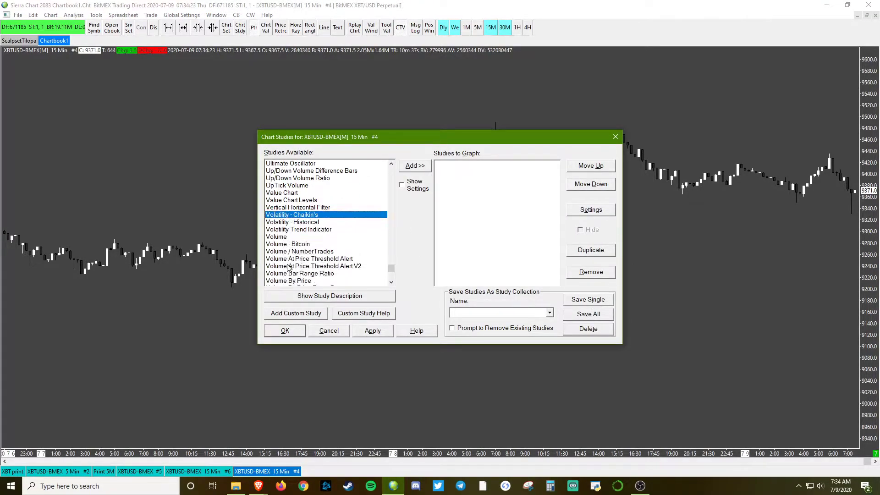
{"action": "double_click", "coordinate": [310, 259]}
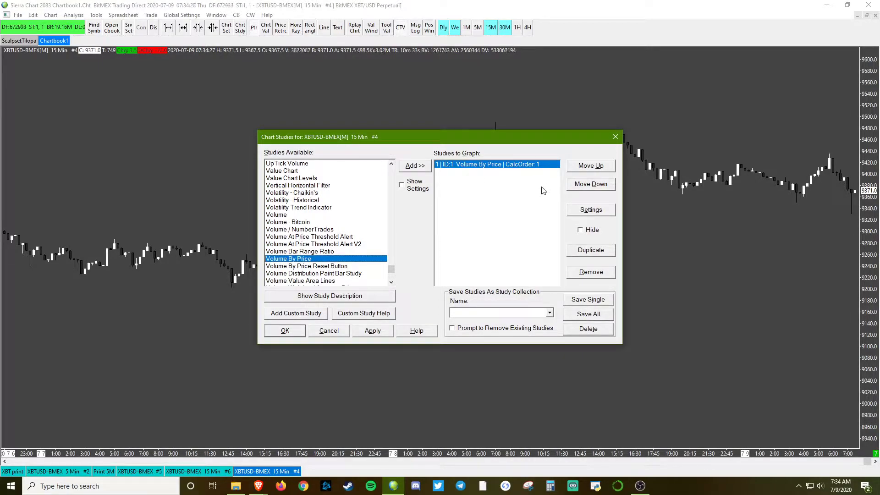
Set Ticks Per Volume Bar to 10 and period type to Multiple Profiles Based On Bar Count
{"action": "left_click", "coordinate": [587, 214]}
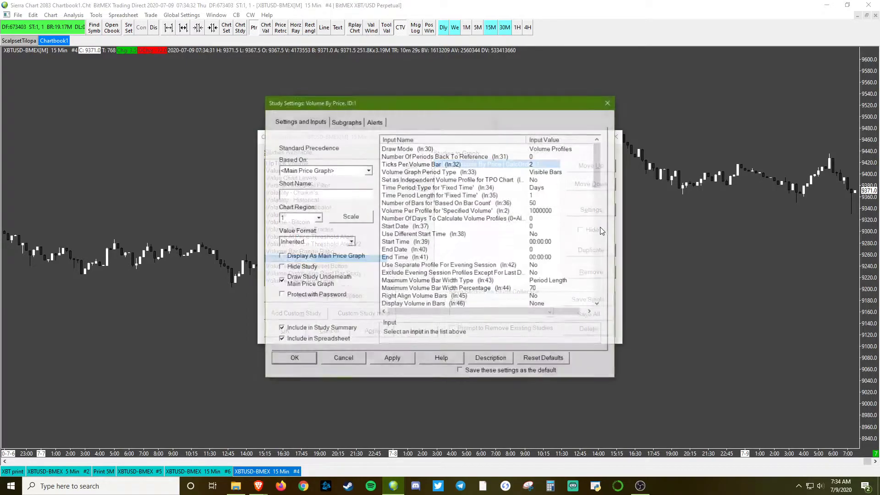
{"action": "left_click", "coordinate": [474, 147]}
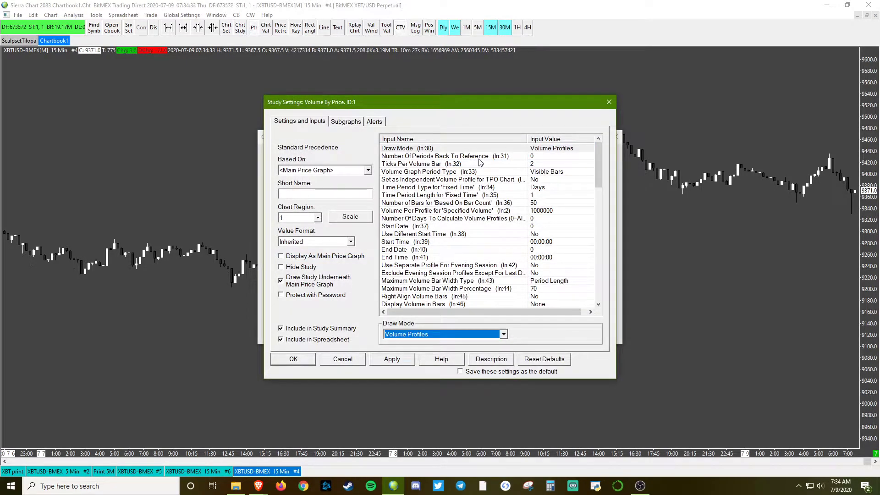
{"action": "left_click", "coordinate": [408, 164]}
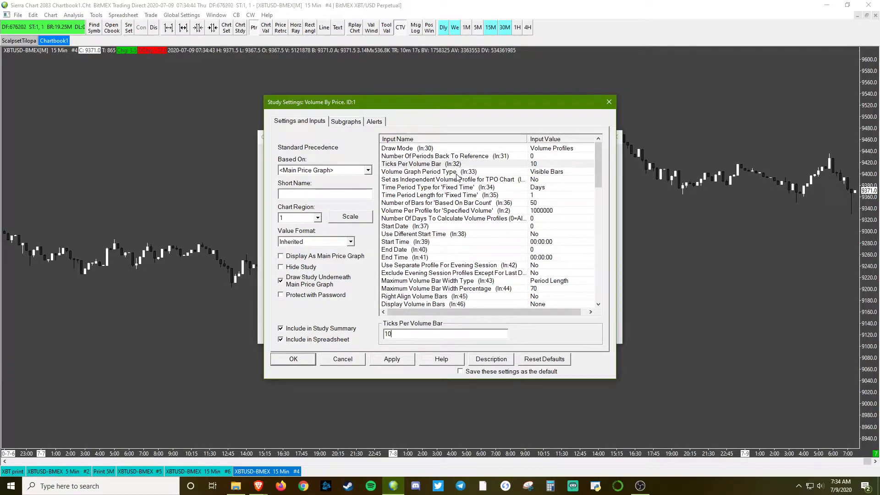
{"action": "left_click", "coordinate": [415, 171]}
{"action": "left_click", "coordinate": [435, 334]}
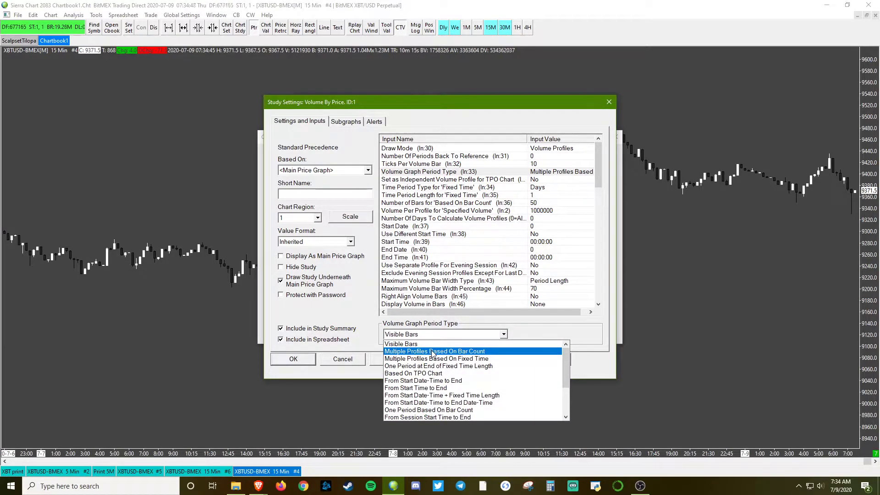
{"action": "left_click", "coordinate": [432, 351]}
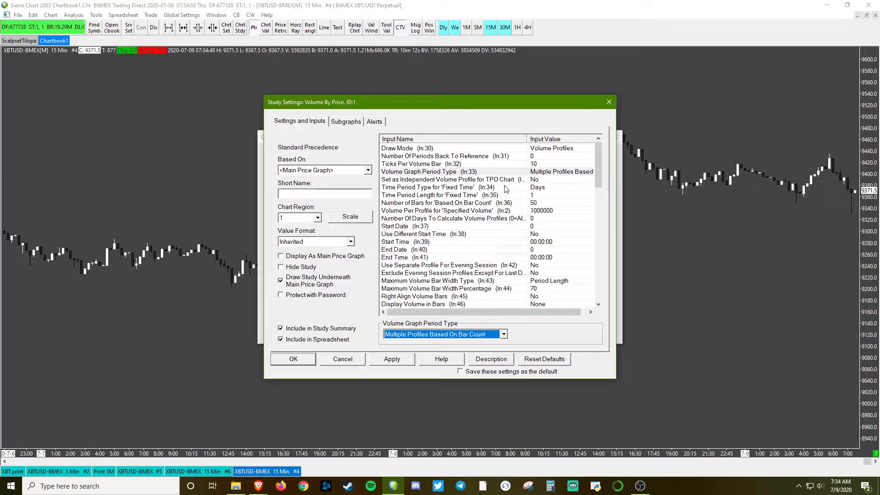
Set the fixed time unit to Minutes with length 240, and apply
{"action": "left_click", "coordinate": [479, 188]}
{"action": "left_click", "coordinate": [394, 335]}
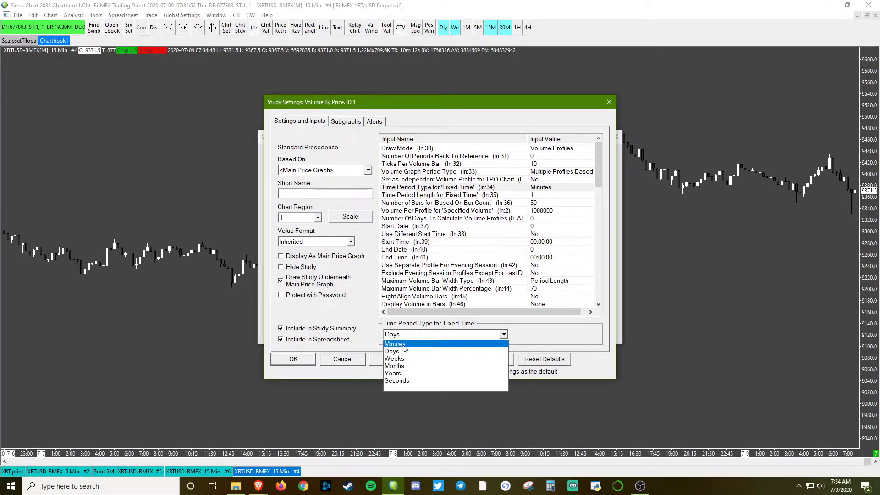
{"action": "left_click", "coordinate": [395, 343]}
{"action": "left_click", "coordinate": [471, 196]}
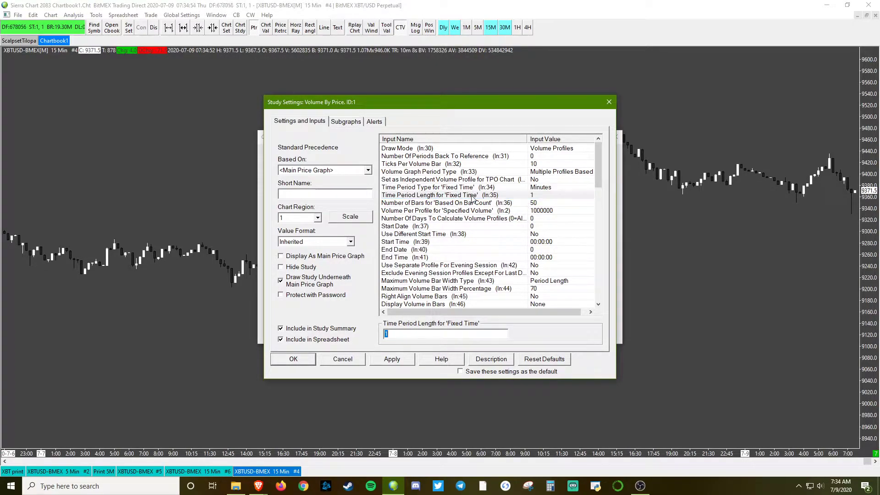
{"action": "type", "text": "24-"}
{"action": "left_click", "coordinate": [390, 360]}
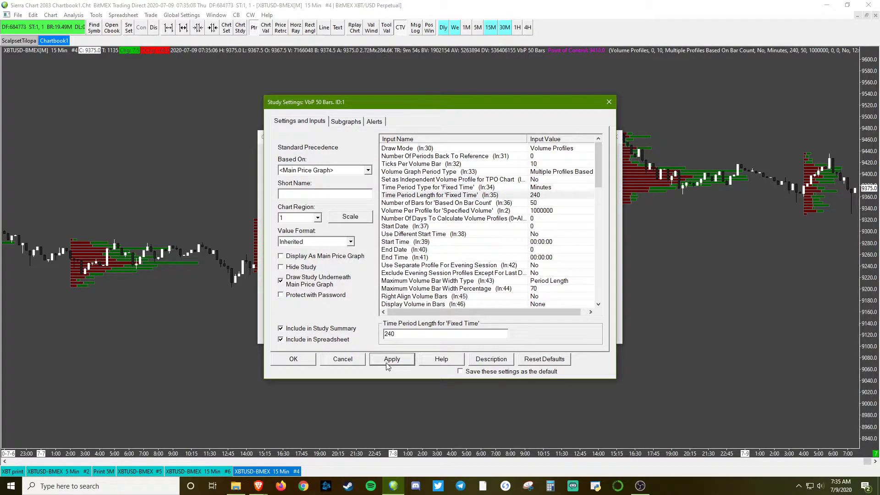
Set the Based On Bar Count number of bars to 100 and apply
{"action": "left_click", "coordinate": [468, 204]}
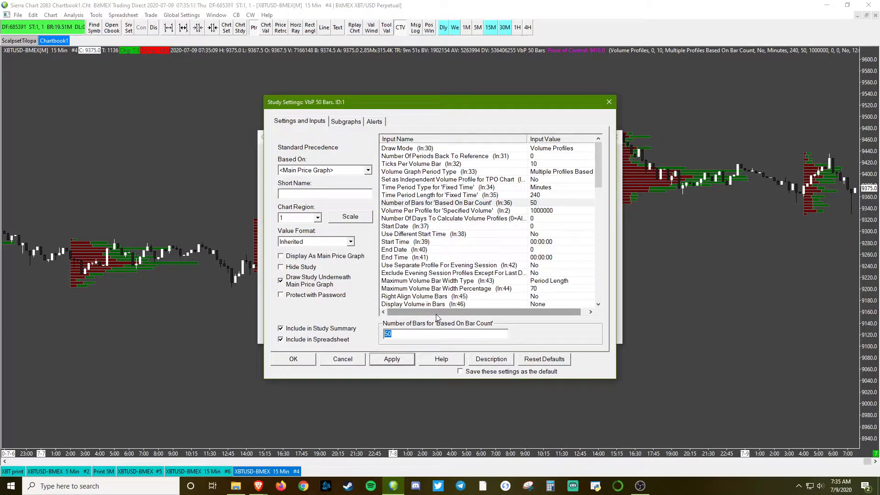
{"action": "type", "text": "100"}
{"action": "left_click", "coordinate": [390, 359]}
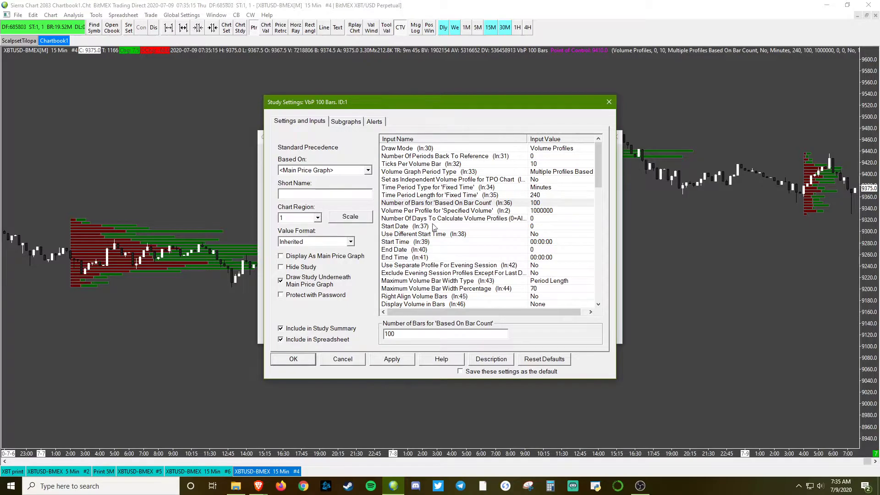
{"action": "scroll", "coordinate": [454, 227], "scroll_direction": "down", "scroll_amount": 1}
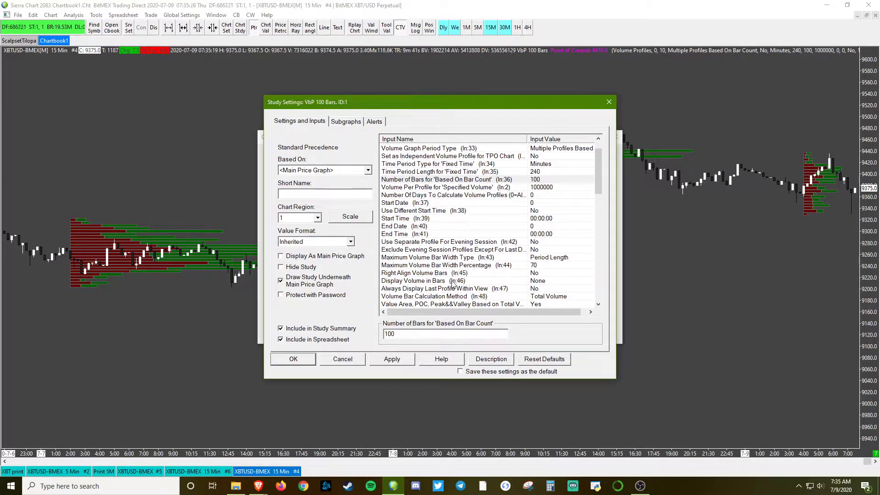
{"action": "scroll", "coordinate": [452, 284], "scroll_direction": "down", "scroll_amount": 3}
Turn on Use Transparent Draw Style and Highlight Point Of Control, and apply
{"action": "left_click", "coordinate": [436, 266]}
{"action": "double_click", "coordinate": [402, 333]}
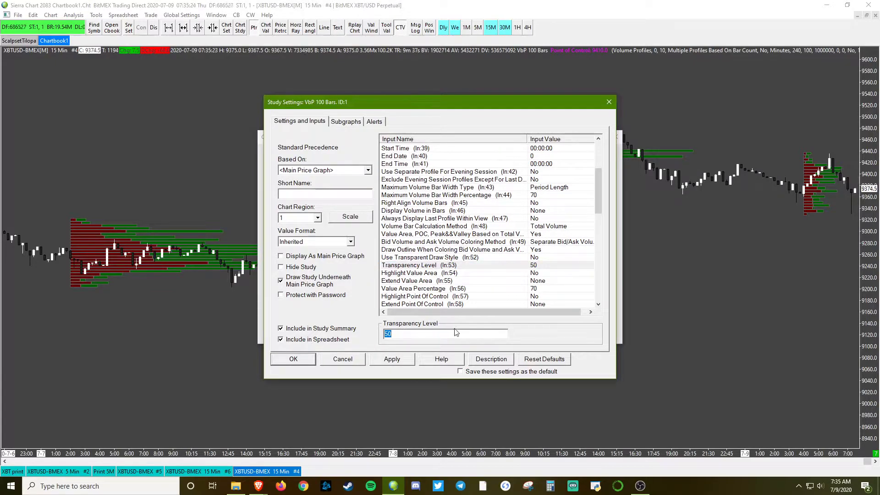
{"action": "left_click", "coordinate": [448, 257]}
{"action": "left_click", "coordinate": [406, 334]}
{"action": "left_click", "coordinate": [398, 351]}
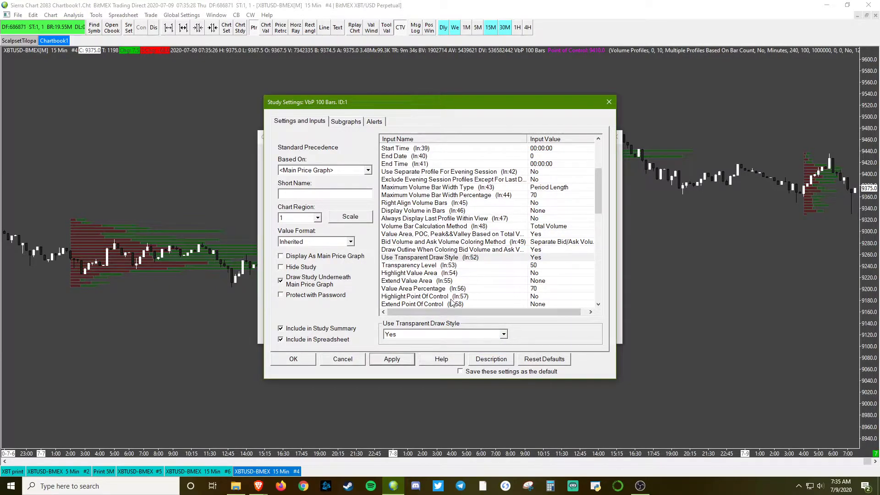
{"action": "left_click", "coordinate": [452, 296]}
{"action": "left_click", "coordinate": [412, 334]}
{"action": "left_click", "coordinate": [399, 350]}
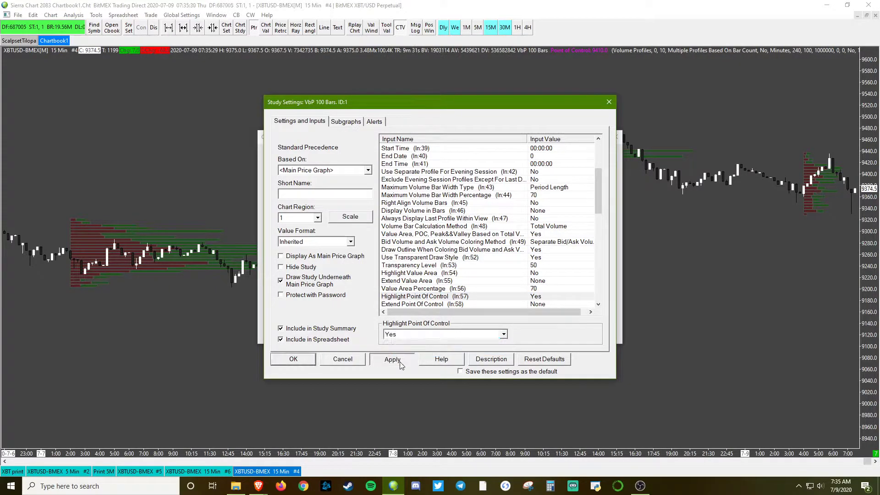
{"action": "left_click", "coordinate": [392, 359]}
Set Highlight Value Area to Yes and Extend Value Area to Until Future Intersection
{"action": "scroll", "coordinate": [499, 291], "scroll_direction": "down", "scroll_amount": 1}
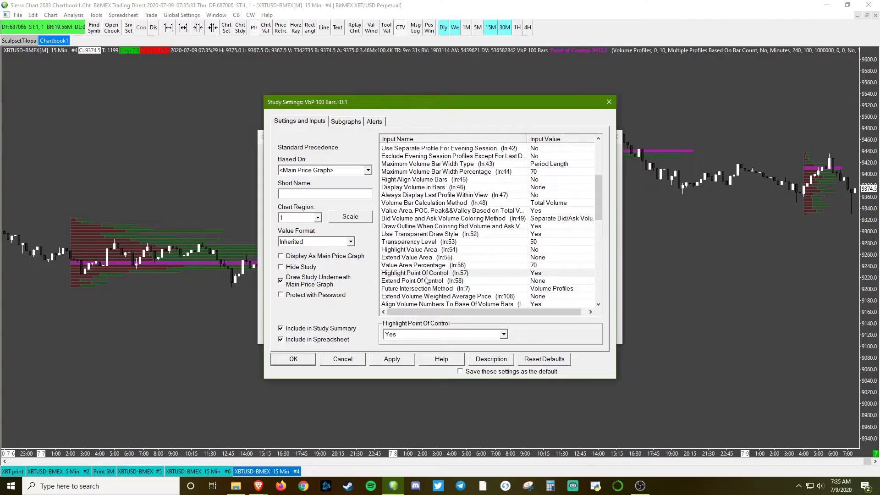
{"action": "left_click", "coordinate": [409, 253]}
{"action": "left_click", "coordinate": [422, 334]}
{"action": "left_click", "coordinate": [399, 351]}
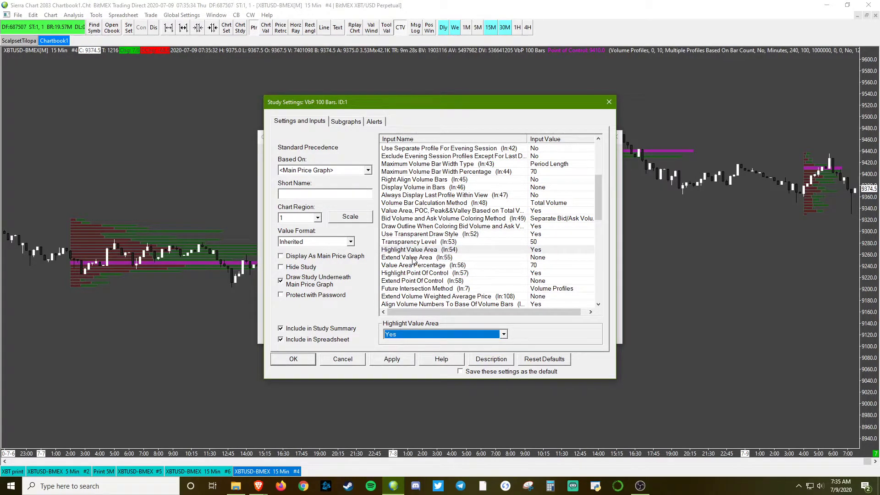
{"action": "left_click", "coordinate": [413, 258]}
{"action": "left_click", "coordinate": [422, 333]}
{"action": "left_click", "coordinate": [401, 360]}
{"action": "left_click", "coordinate": [402, 362]}
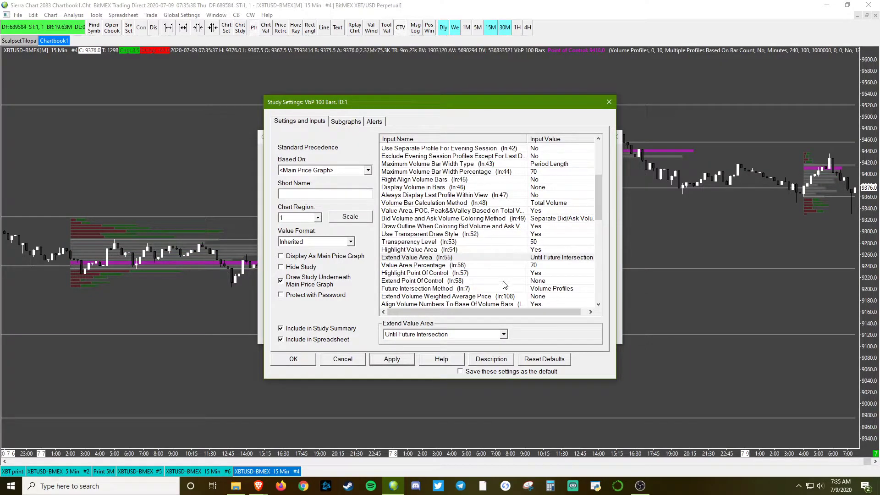
Set Volume Bars Draw Method to Hollow Volume Bars and apply
{"action": "scroll", "coordinate": [504, 284], "scroll_direction": "down", "scroll_amount": 2}
{"action": "left_click", "coordinate": [442, 265]}
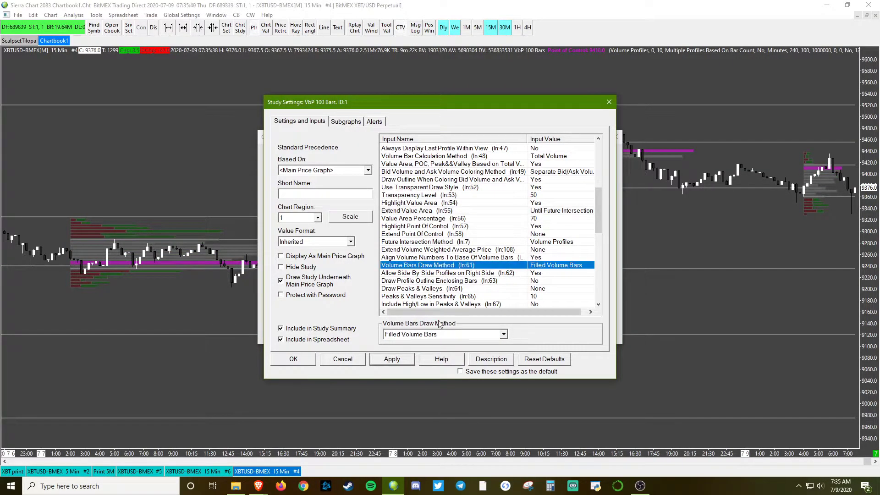
{"action": "left_click", "coordinate": [440, 334]}
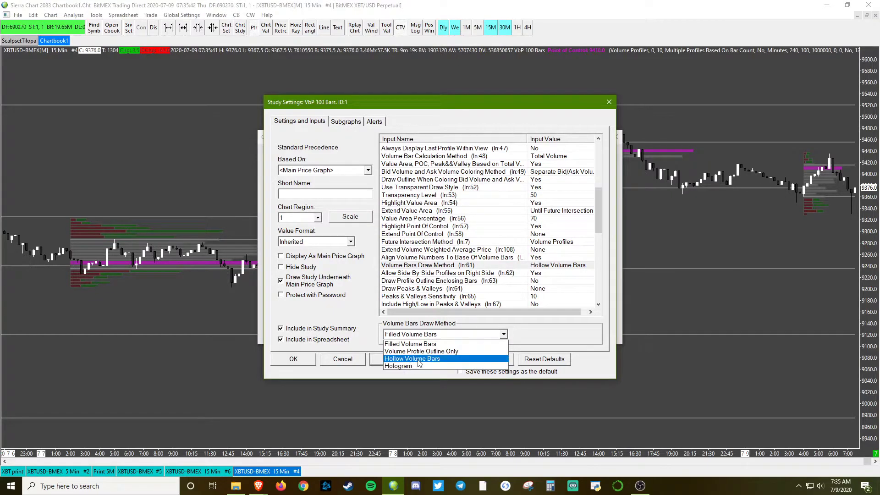
{"action": "left_click", "coordinate": [418, 359]}
{"action": "left_click", "coordinate": [399, 362]}
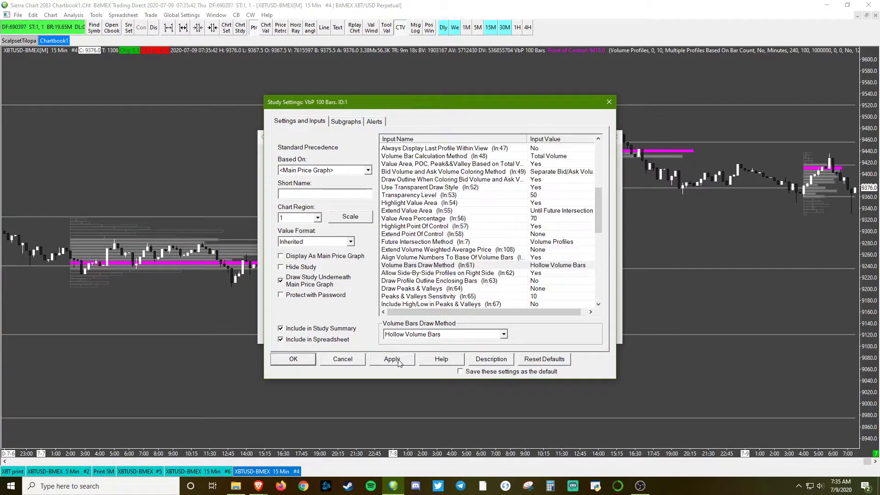
On the Subgraphs tab, colour the Point of Control line orange
{"action": "left_click", "coordinate": [346, 122]}
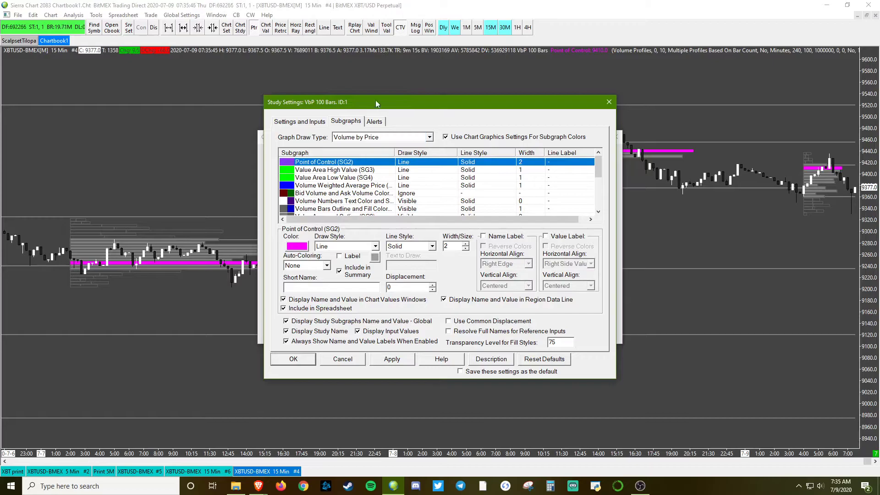
{"action": "left_click", "coordinate": [297, 246]}
{"action": "left_click", "coordinate": [359, 220]}
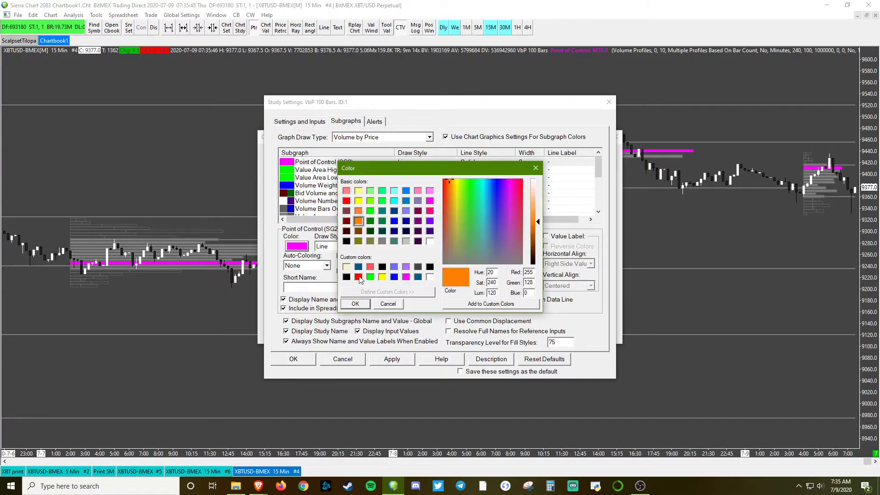
{"action": "left_click", "coordinate": [360, 303]}
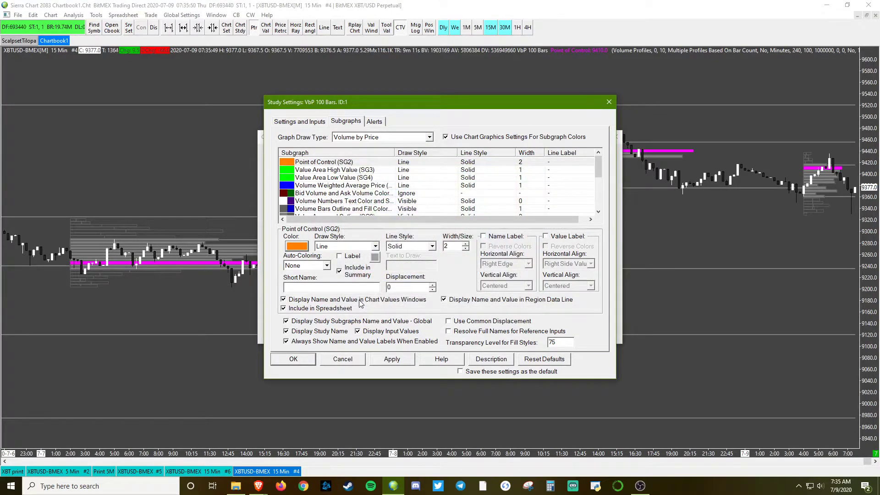
Colour the Value Area High and Value Area Low lines dark green
{"action": "left_click", "coordinate": [307, 170]}
{"action": "left_click", "coordinate": [296, 246]}
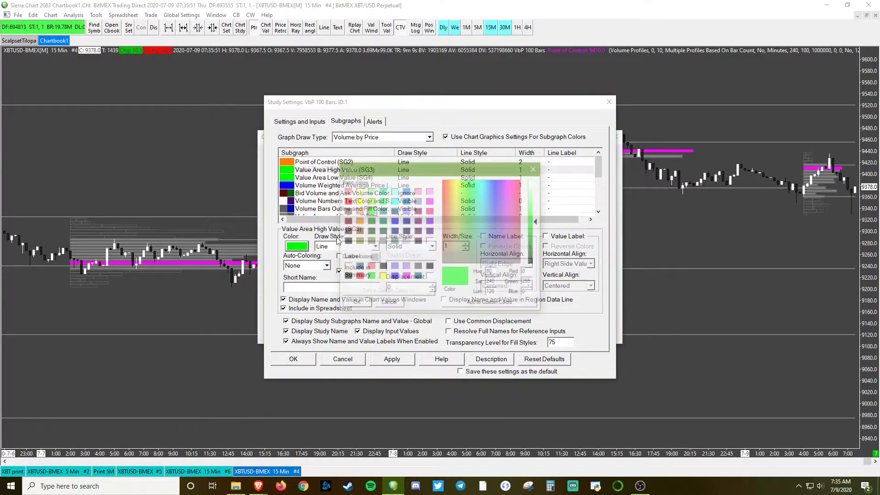
{"action": "left_click", "coordinate": [371, 221]}
{"action": "left_click", "coordinate": [357, 302]}
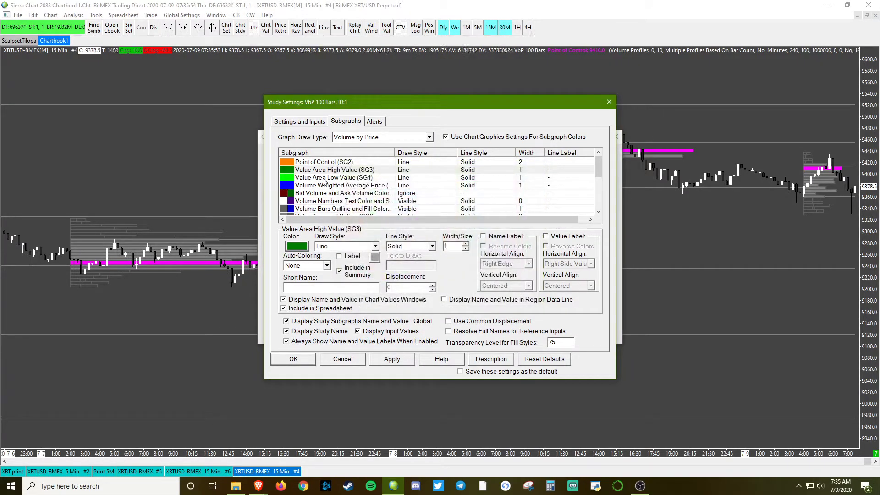
{"action": "left_click", "coordinate": [324, 177]}
{"action": "left_click", "coordinate": [296, 246]}
{"action": "left_click", "coordinate": [371, 220]}
{"action": "left_click", "coordinate": [360, 304]}
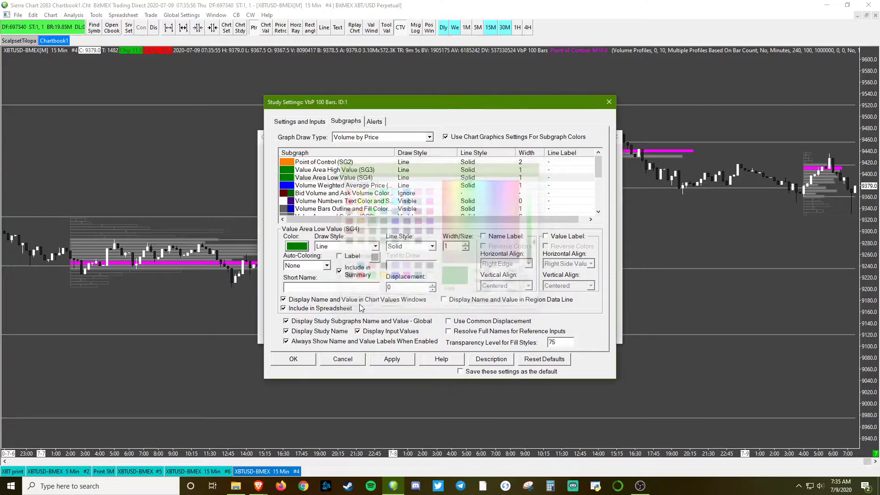
Set both Value Area and Outline colours to green and apply
{"action": "scroll", "coordinate": [352, 208], "scroll_direction": "down", "scroll_amount": 1}
{"action": "left_click", "coordinate": [321, 193]}
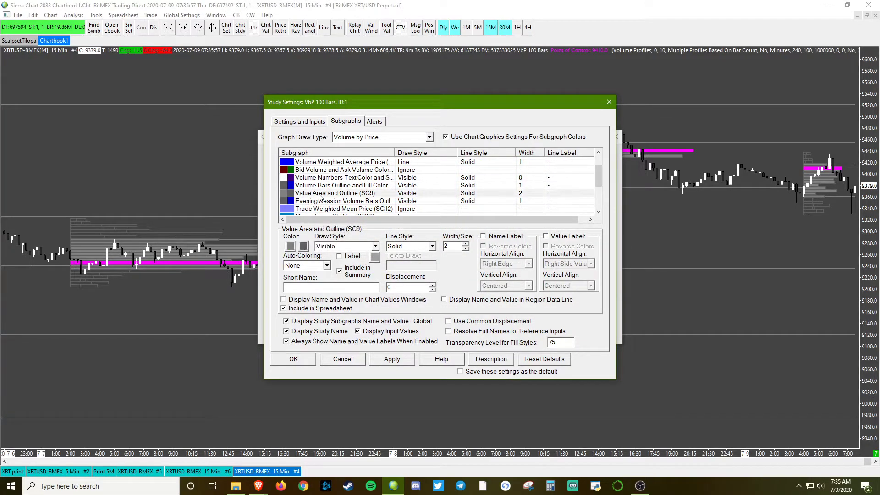
{"action": "left_click", "coordinate": [291, 246]}
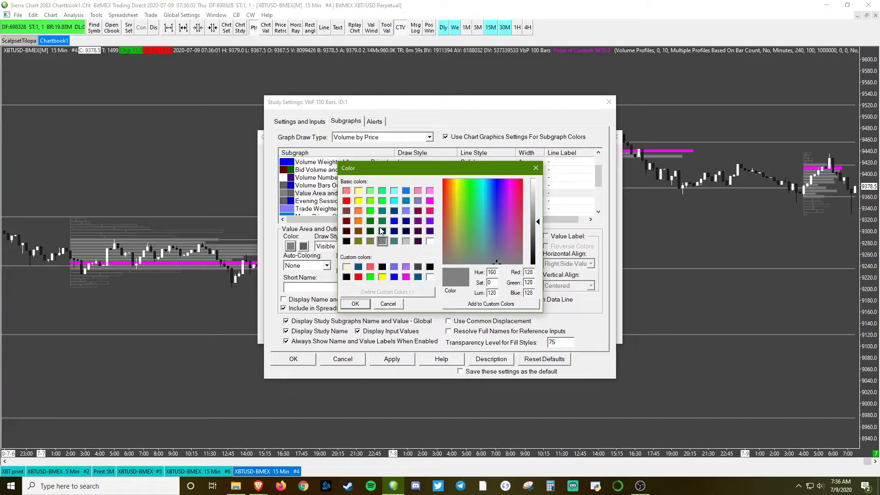
{"action": "left_click", "coordinate": [370, 220]}
{"action": "left_click", "coordinate": [355, 303]}
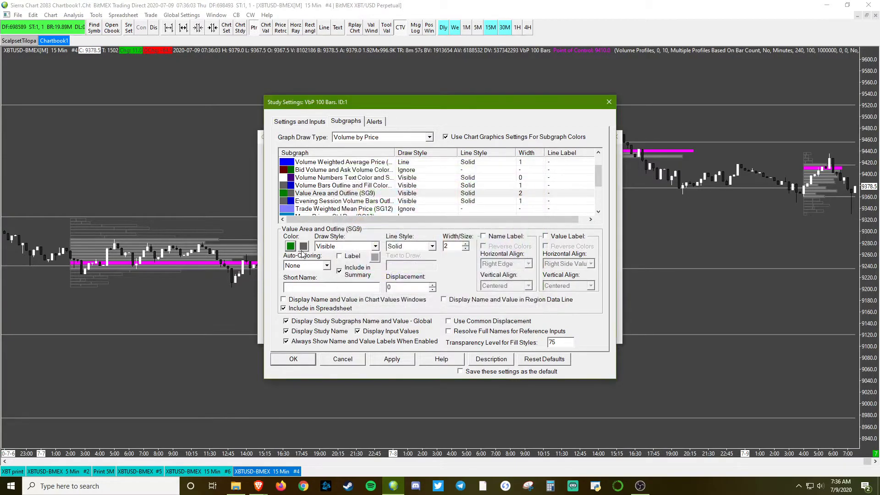
{"action": "left_click", "coordinate": [303, 247]}
{"action": "left_click", "coordinate": [383, 240]}
{"action": "left_click", "coordinate": [356, 304]}
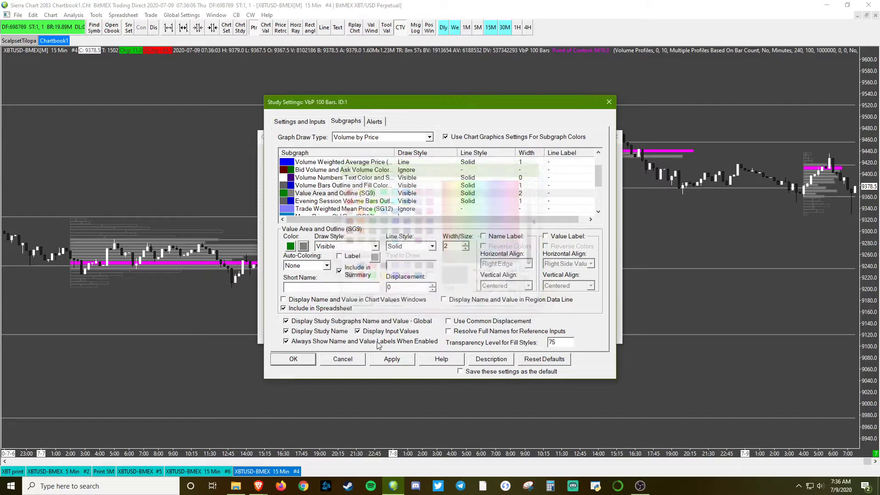
{"action": "left_click", "coordinate": [391, 359]}
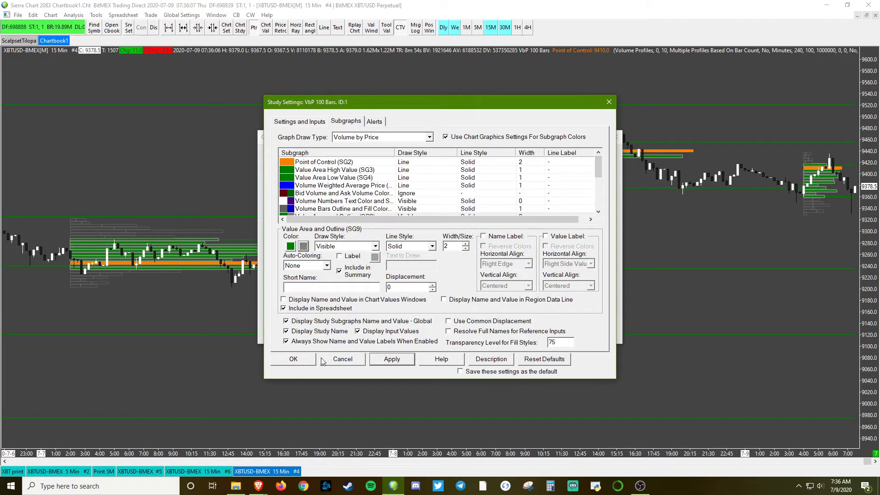
Close Study Settings and Chart Studies, then stretch the price scale and compress the bars
{"action": "left_click", "coordinate": [304, 359]}
{"action": "left_click", "coordinate": [290, 333]}
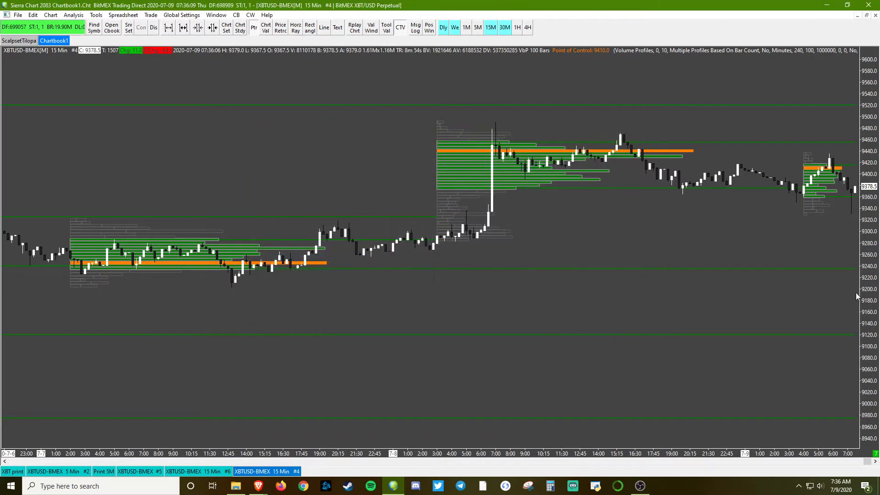
{"action": "left_click_drag", "start_coordinate": [856, 296], "coordinate": [839, 365]}
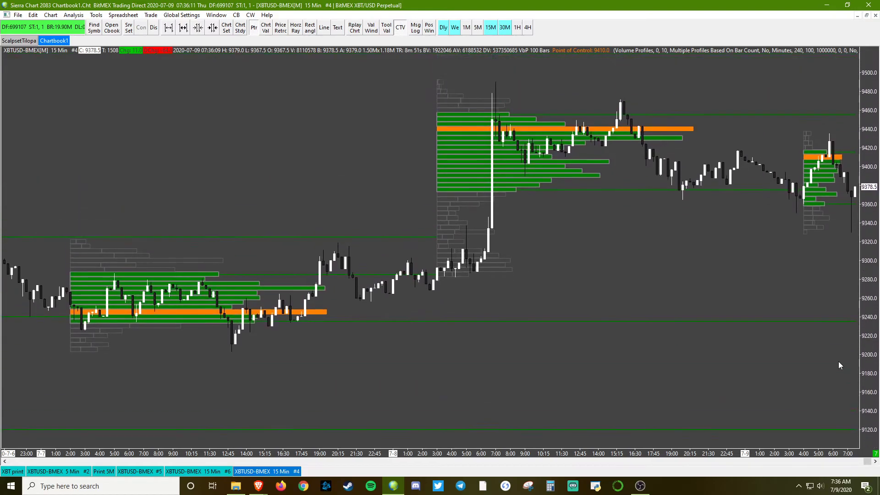
{"action": "left_click_drag", "start_coordinate": [471, 452], "coordinate": [517, 457]}
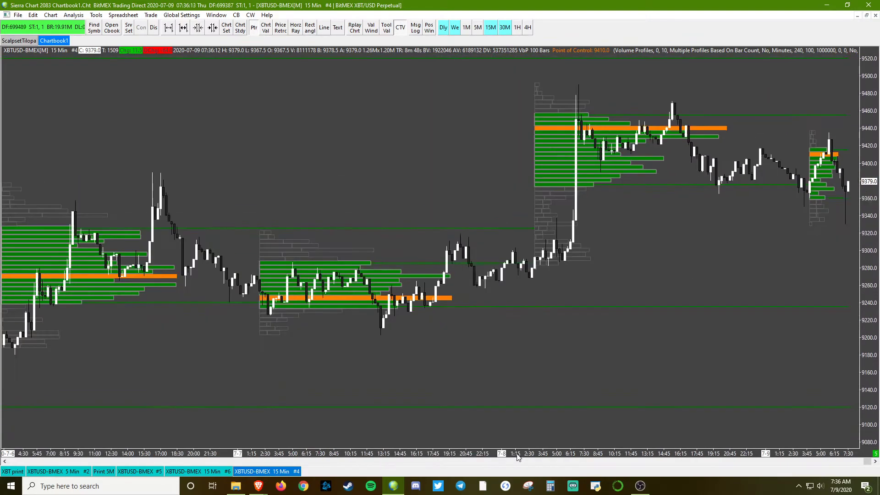
{"action": "left_click_drag", "start_coordinate": [839, 267], "coordinate": [837, 282]}
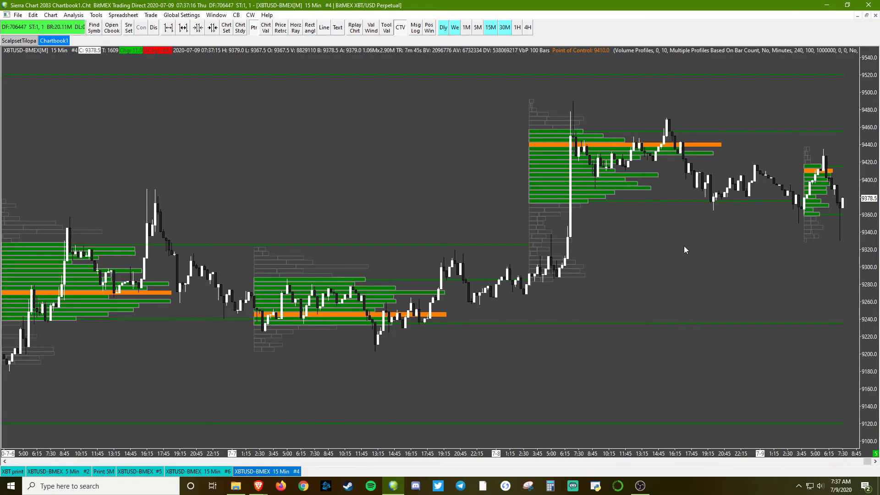
{"action": "scroll", "coordinate": [490, 271], "scroll_direction": "left", "scroll_amount": 2}
{"action": "scroll", "coordinate": [491, 271], "scroll_direction": "left", "scroll_amount": 2}
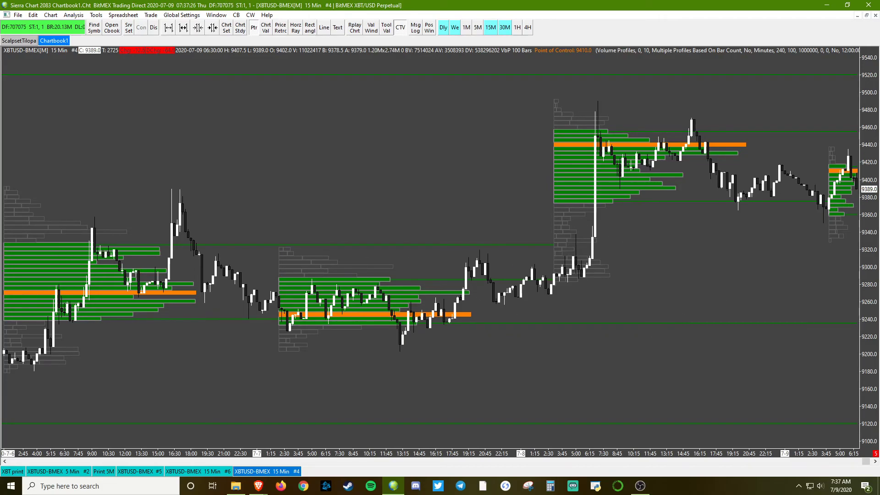
{"action": "key", "text": "Down"}
{"action": "key", "text": "Down"}
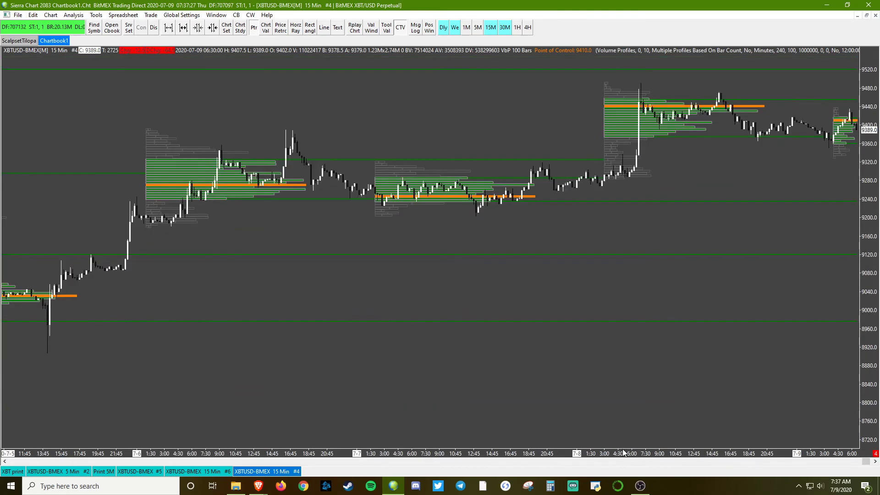
{"action": "key", "text": "Up"}
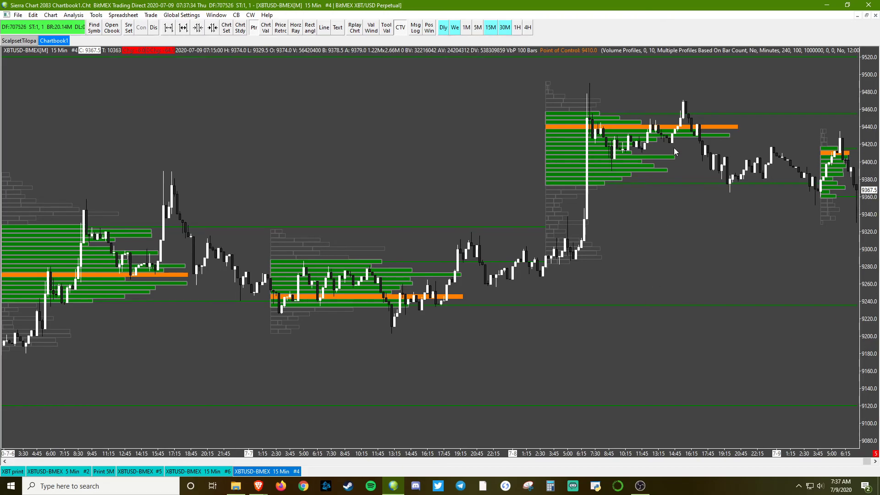
{"action": "scroll", "coordinate": [784, 304], "scroll_direction": "up", "scroll_amount": 1}
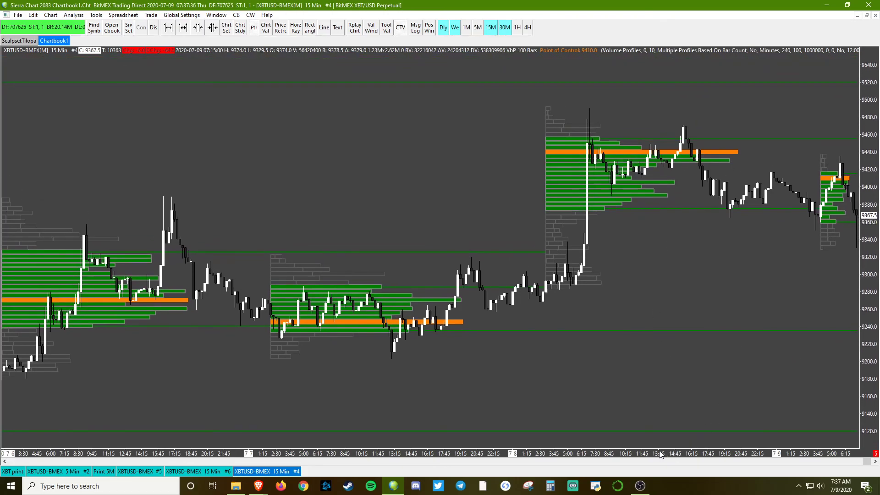
{"action": "scroll", "coordinate": [653, 388], "scroll_direction": "right", "scroll_amount": 2}
{"action": "scroll", "coordinate": [652, 388], "scroll_direction": "left", "scroll_amount": 1}
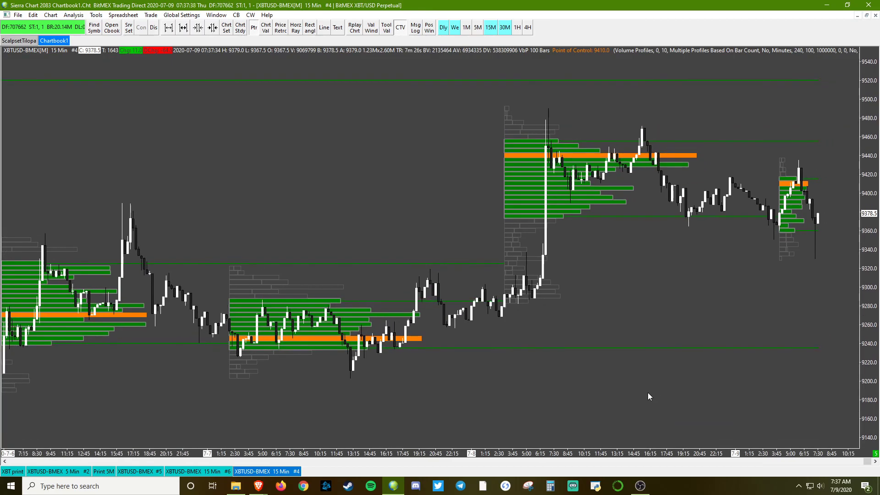